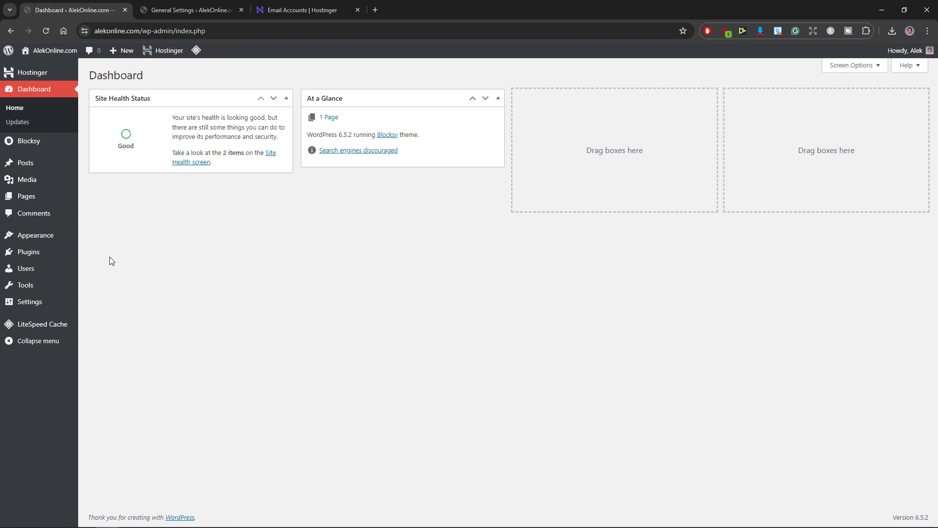
Open the page for adding new plugins and search the plugin directory for "contact form 7".
mouse_move(57, 254)
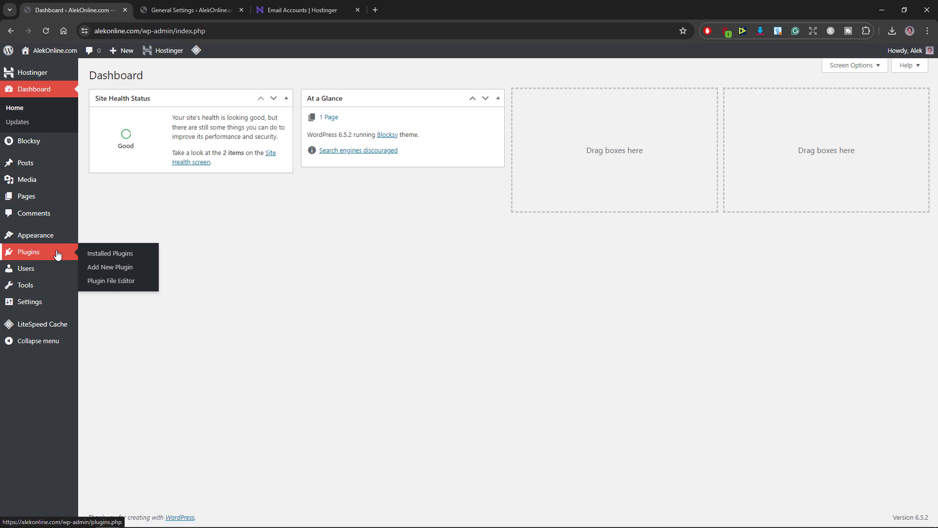
left_click(116, 268)
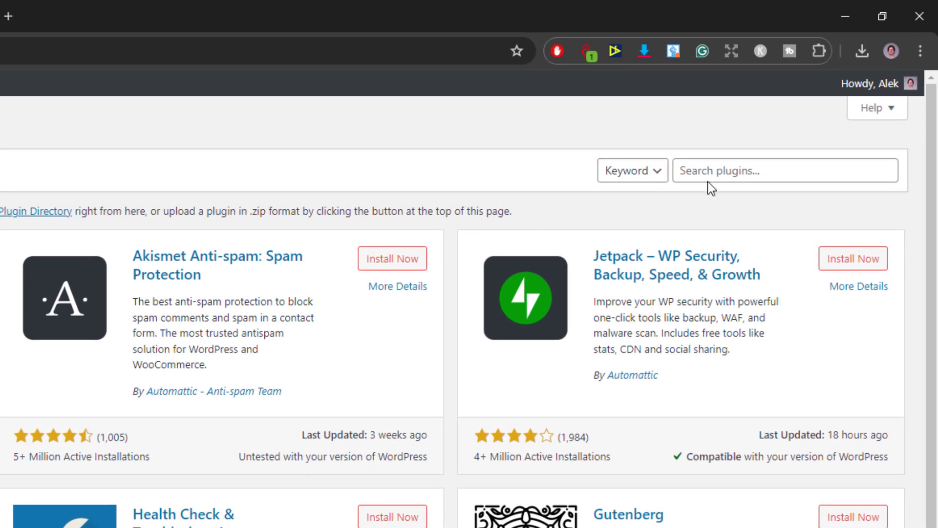
right_click(745, 166)
left_click(631, 327)
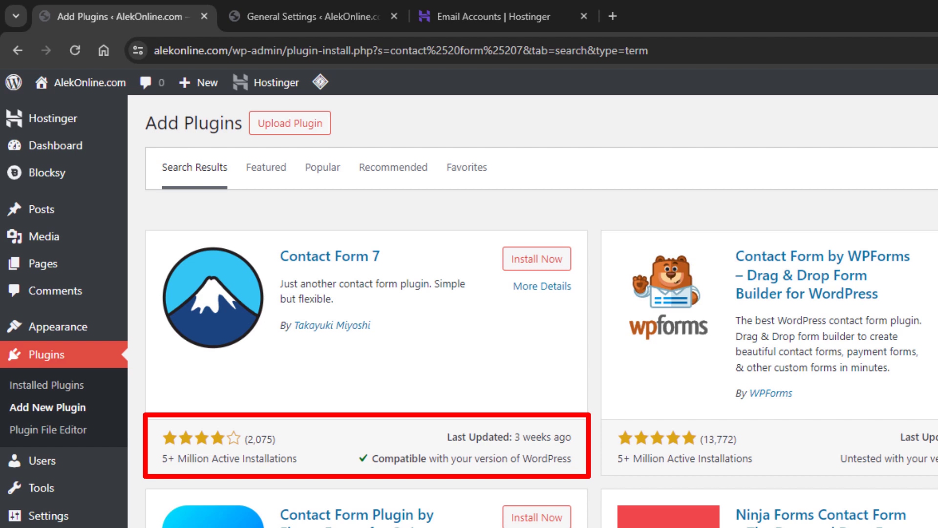
Install and activate the Contact Form 7 plugin, and reload the admin page.
left_click(546, 259)
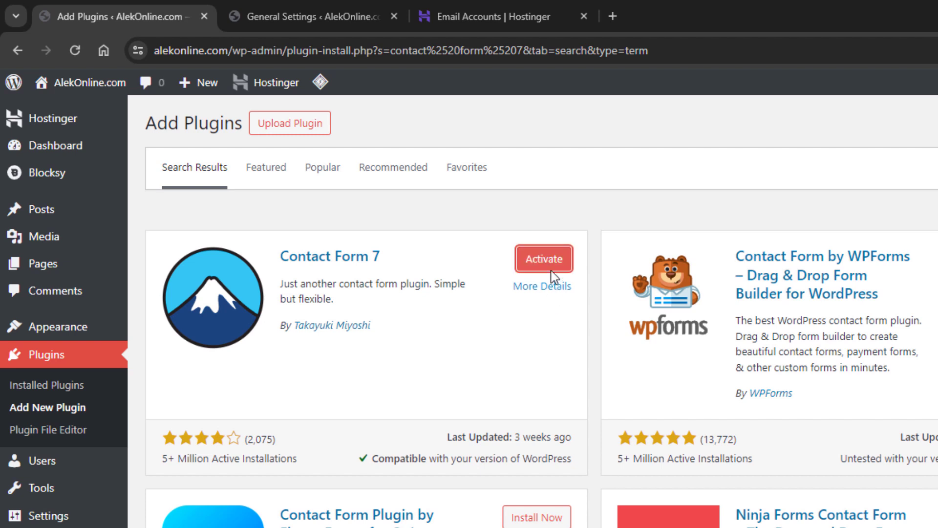
left_click(550, 260)
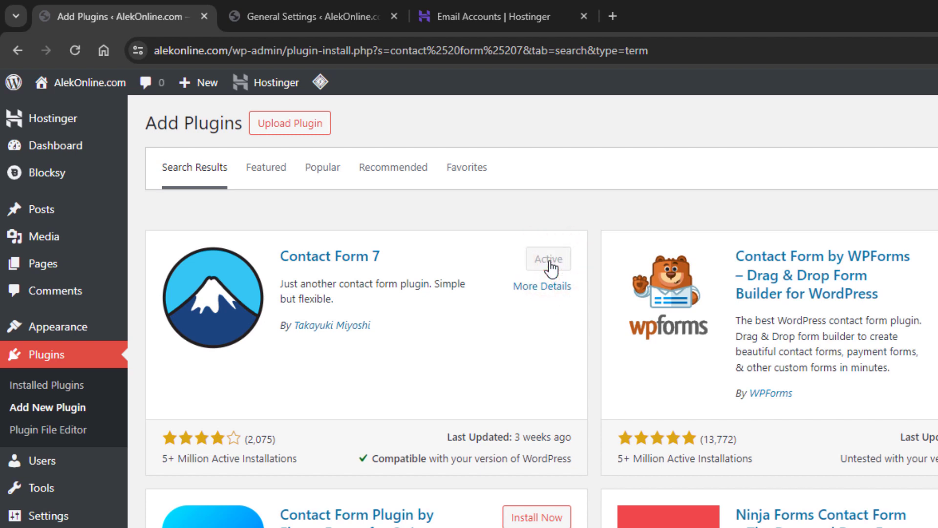
left_click(76, 51)
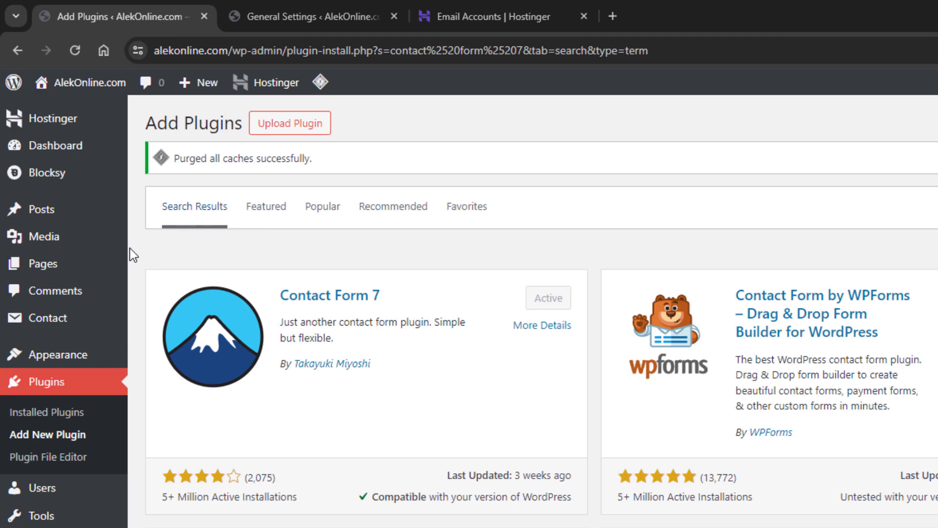
Open the Contact Forms list and start a new page in a separate browser tab.
mouse_move(96, 319)
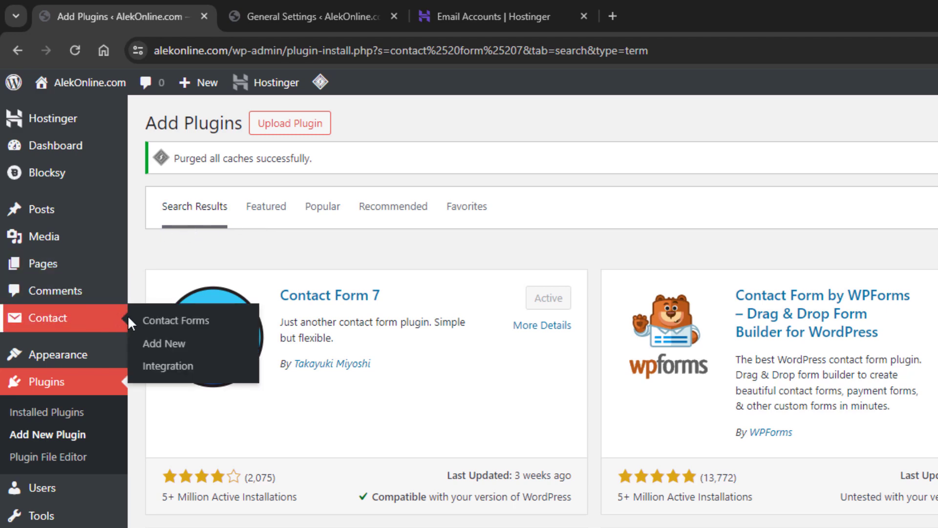
left_click(167, 322)
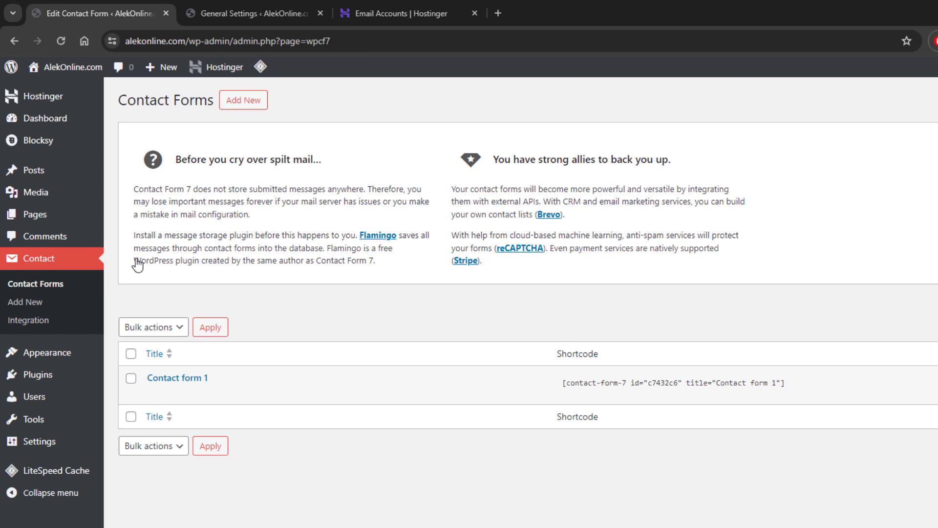
mouse_move(78, 215)
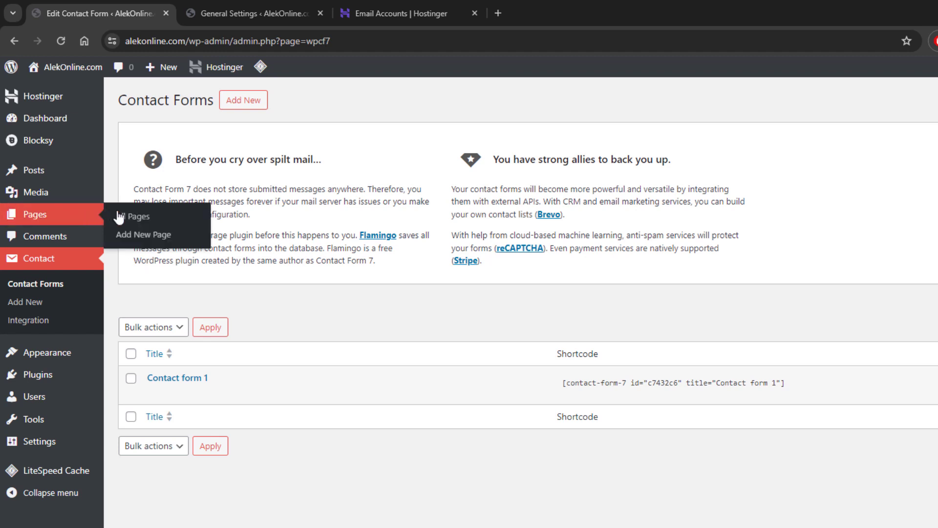
right_click(142, 238)
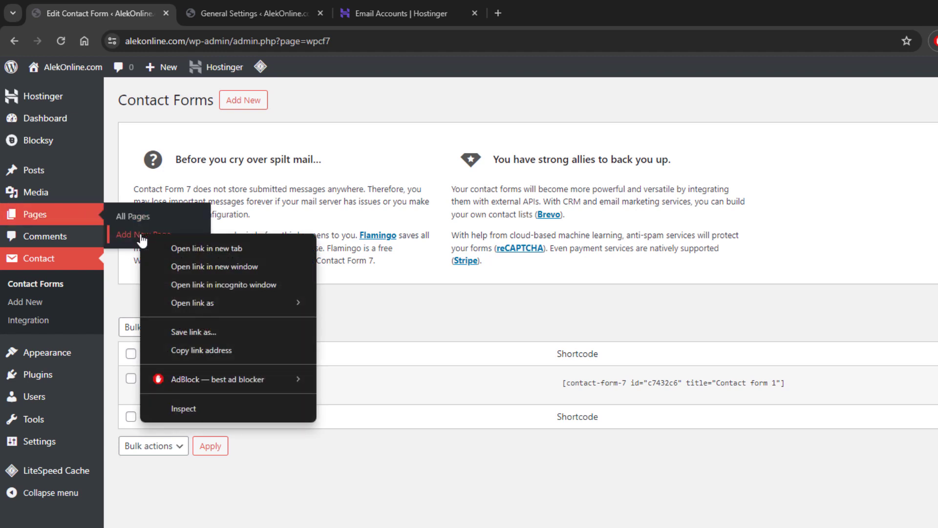
left_click(171, 248)
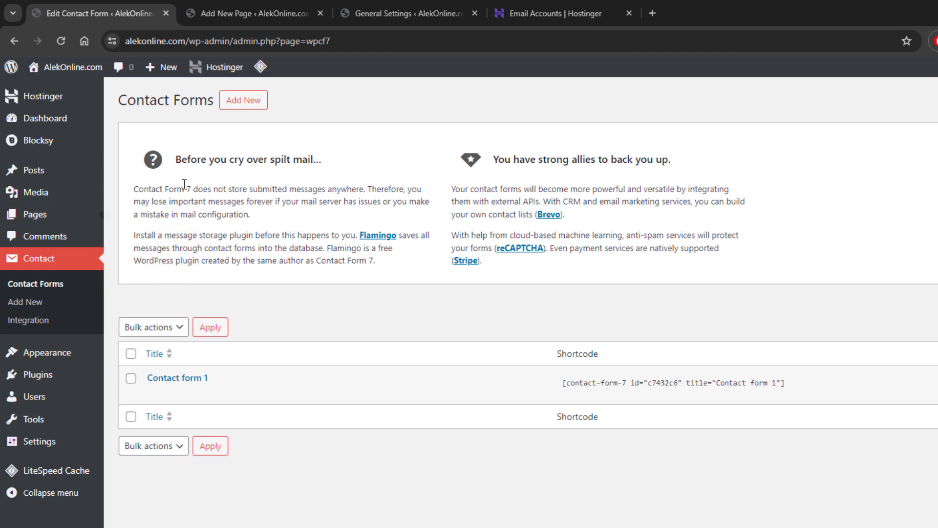
left_click(218, 15)
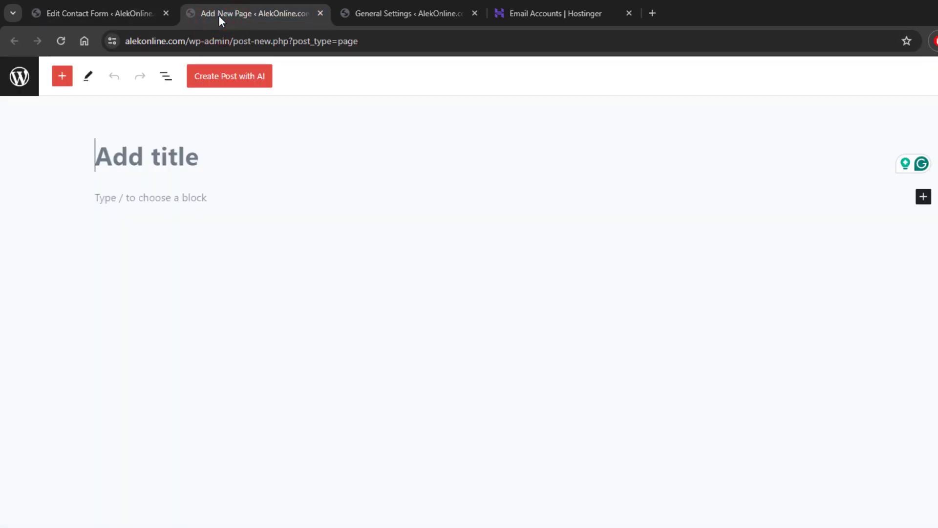
Title the new page "Contact" and paste the intro "Hello there! Have question? Don't hesitate to reach out by using the form below.".
type("Contact")
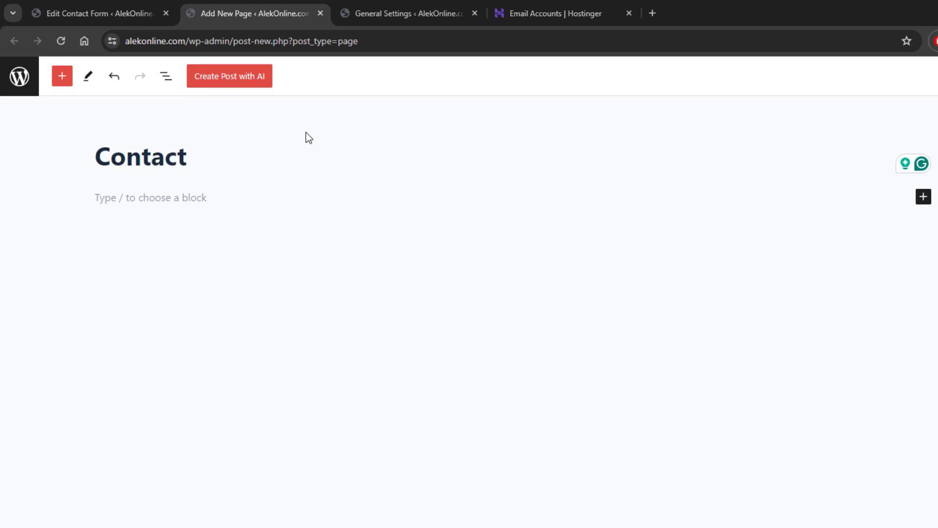
left_click(238, 200)
right_click(239, 201)
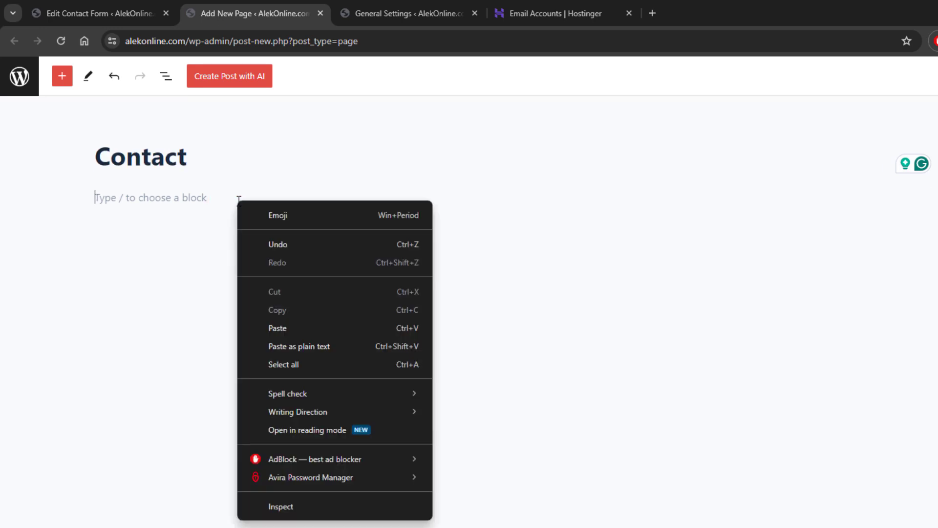
left_click(278, 327)
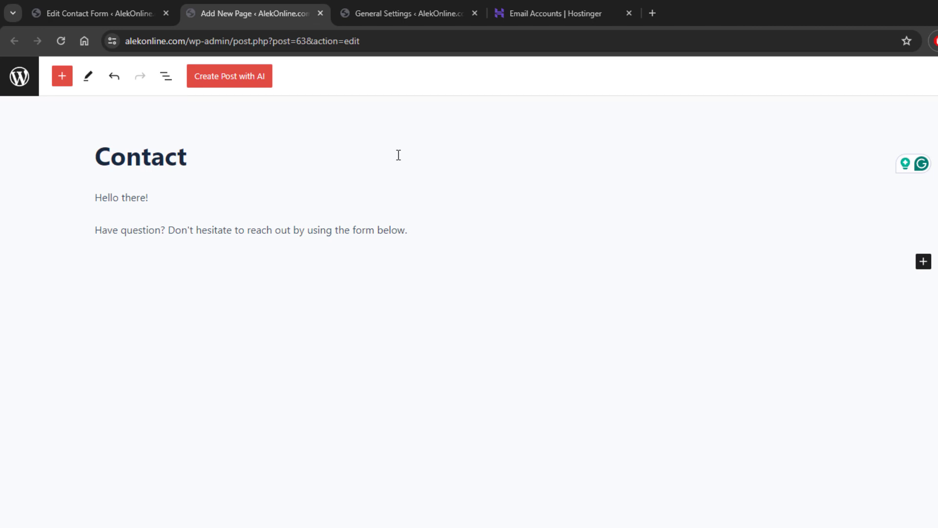
Copy the shortcode of "Contact form 1" from the Contact Forms list.
left_click(131, 20)
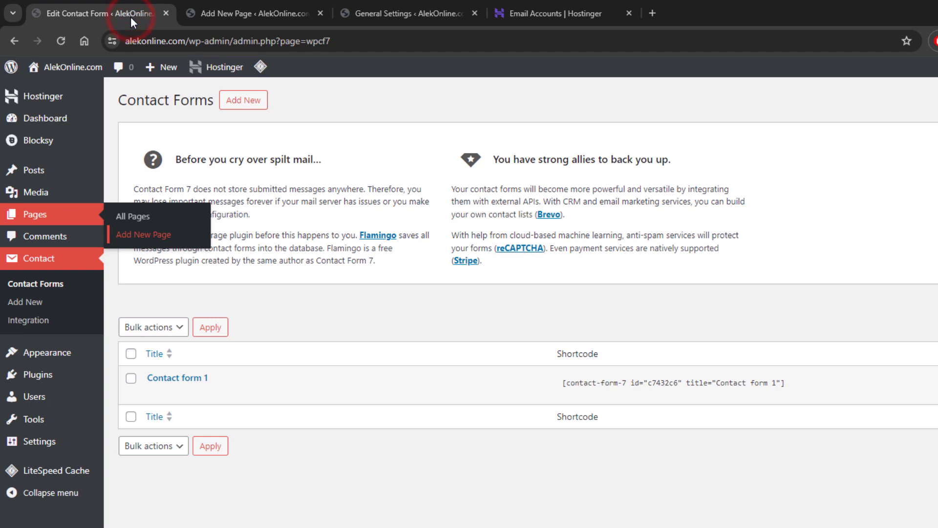
left_click(645, 377)
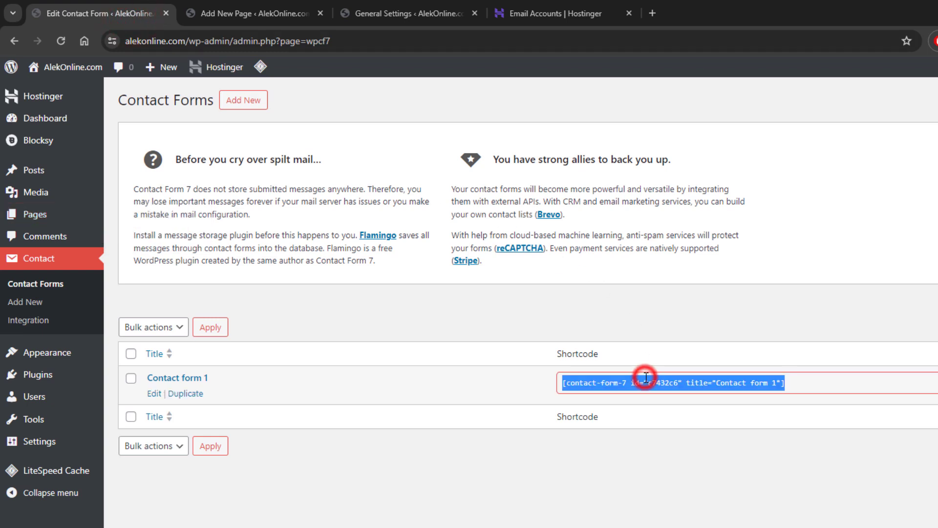
right_click(645, 377)
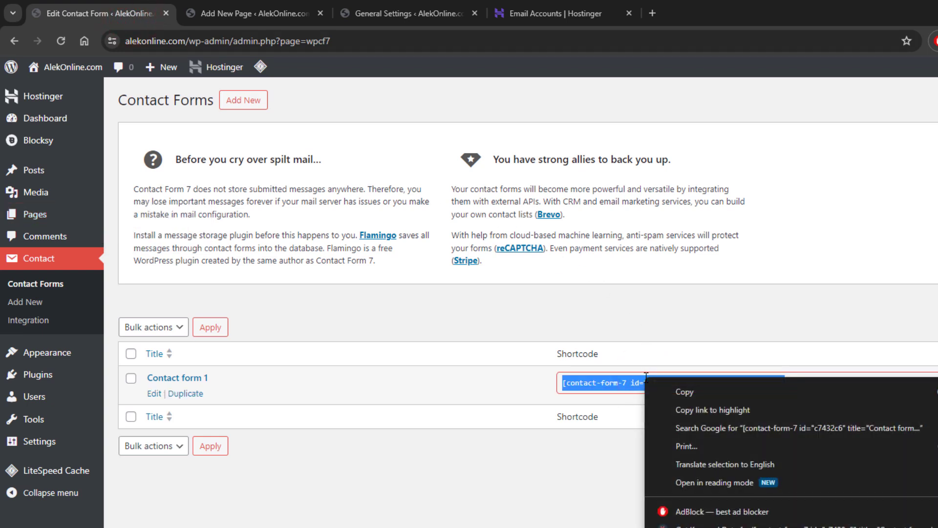
left_click(682, 393)
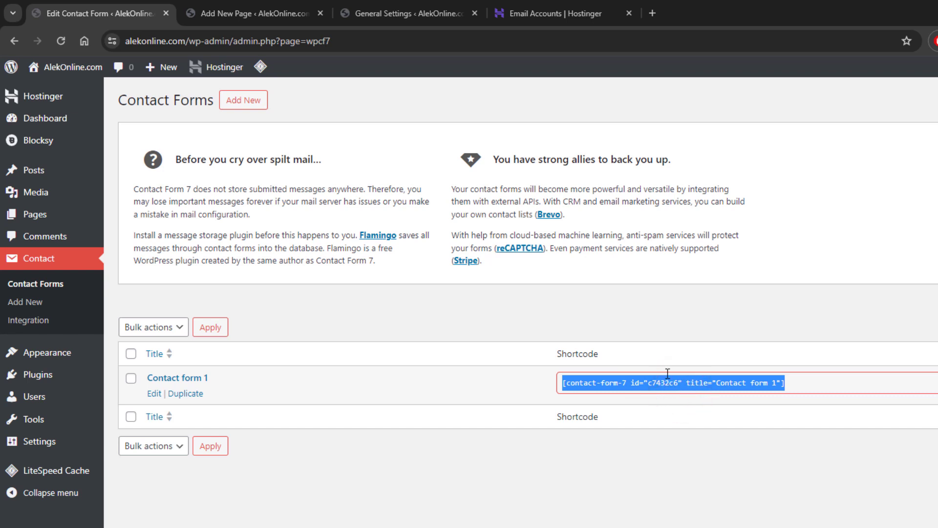
Add a Shortcode block below the Contact page's intro text and paste [contact-form-7 id="c7432c6" title="Contact form 1"] into it.
left_click(284, 12)
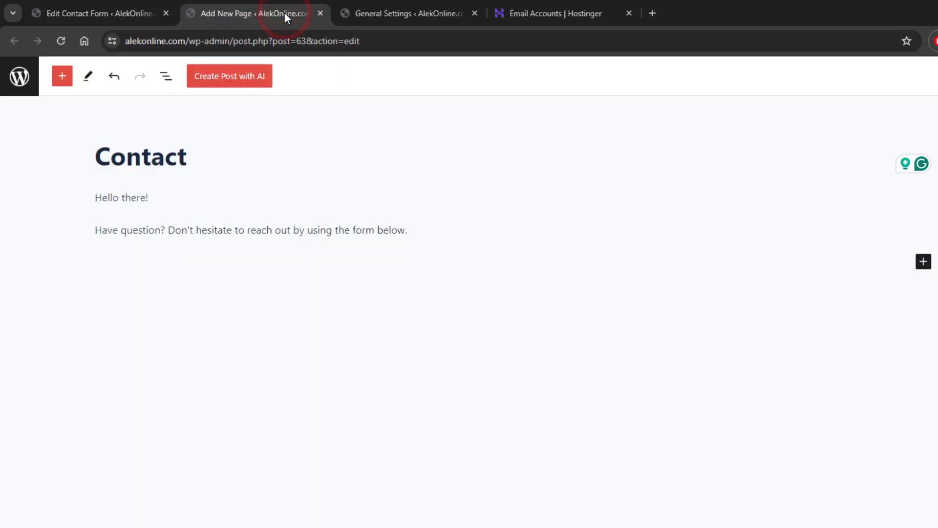
left_click(923, 262)
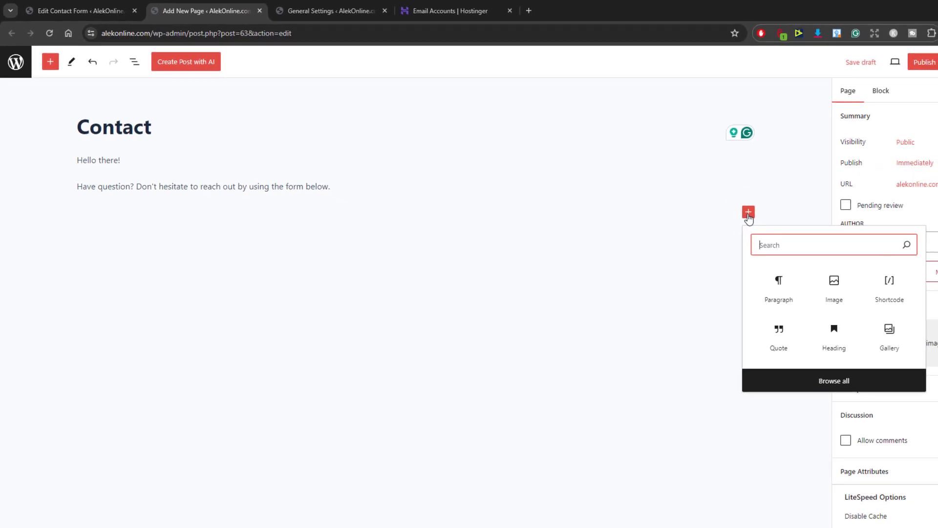
left_click(885, 284)
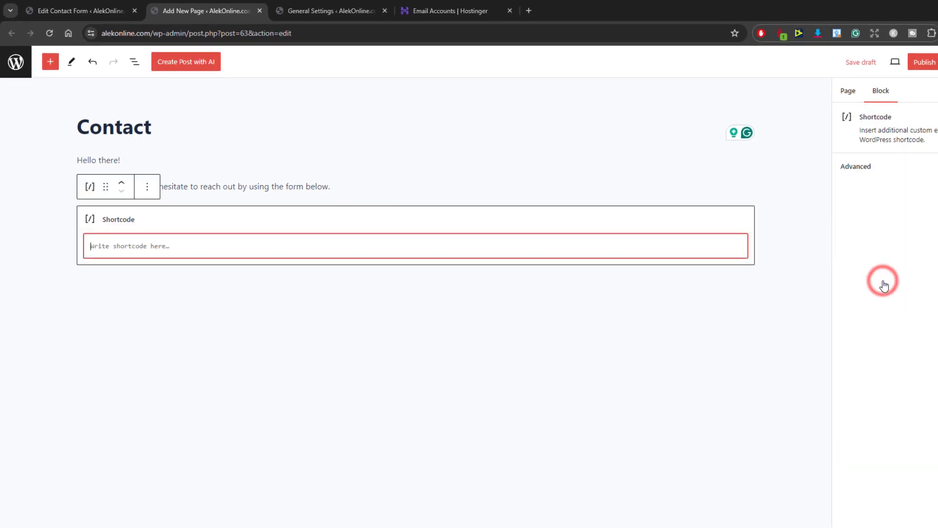
right_click(244, 243)
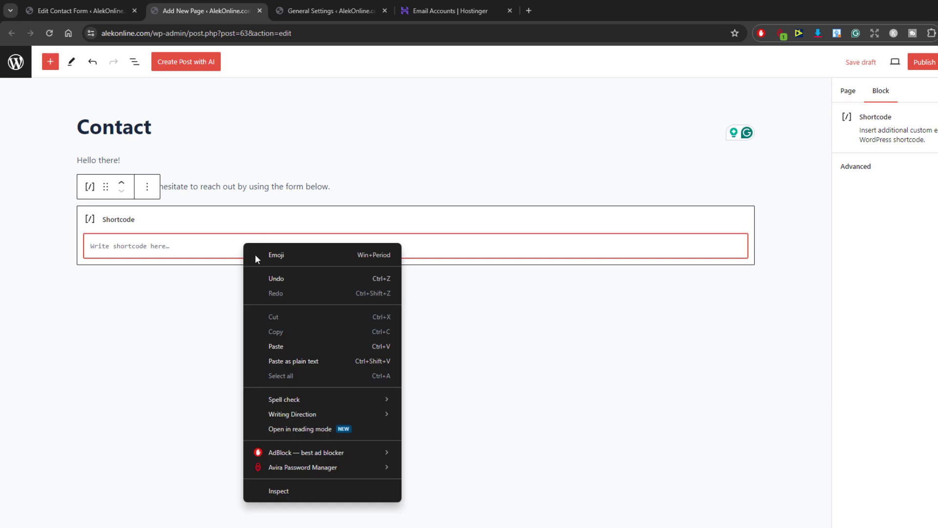
left_click(284, 346)
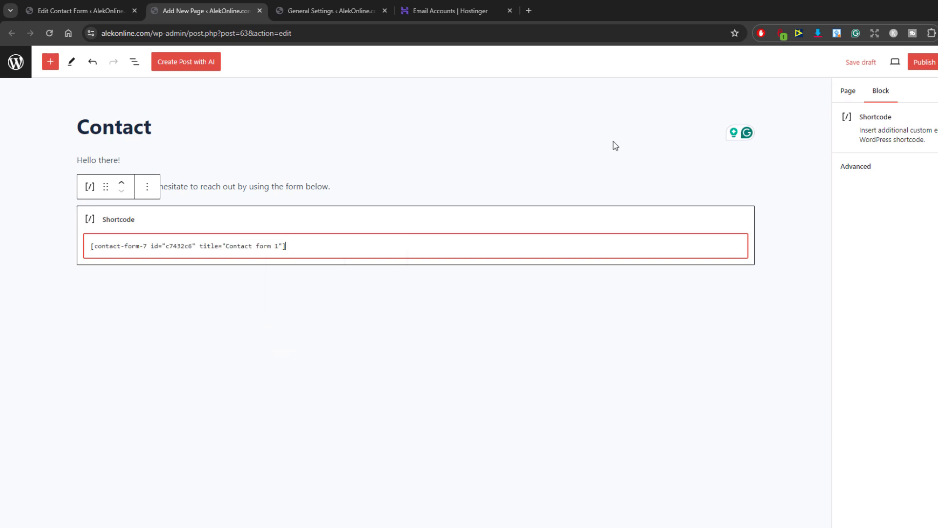
Publish the Contact page and view it on the live site.
left_click(922, 63)
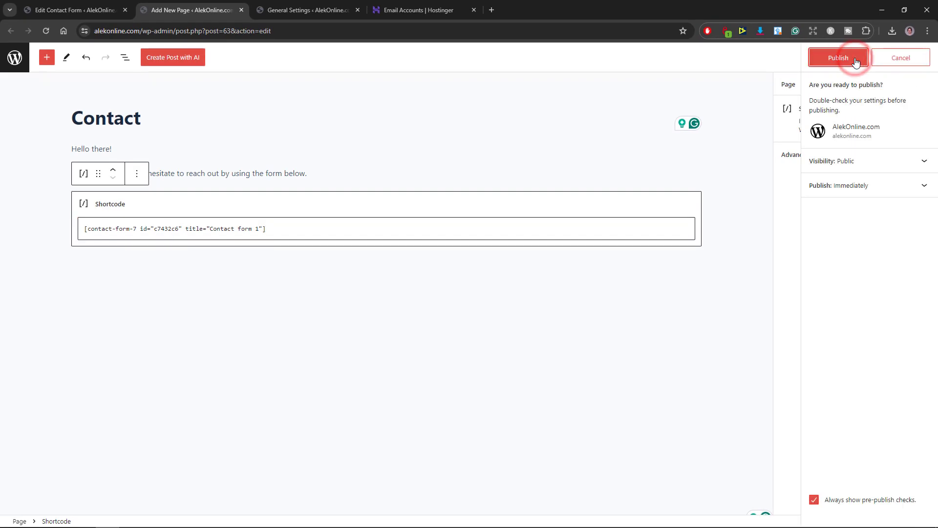
left_click(838, 58)
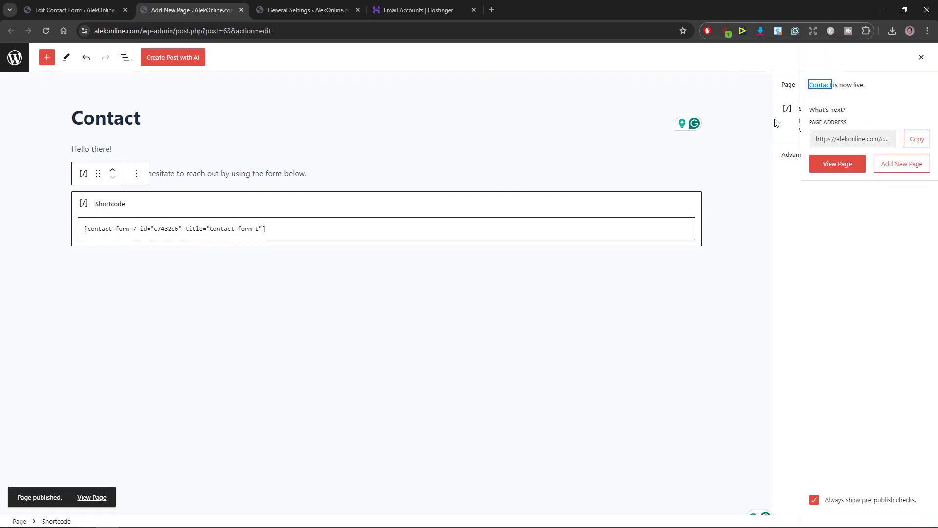
left_click(837, 165)
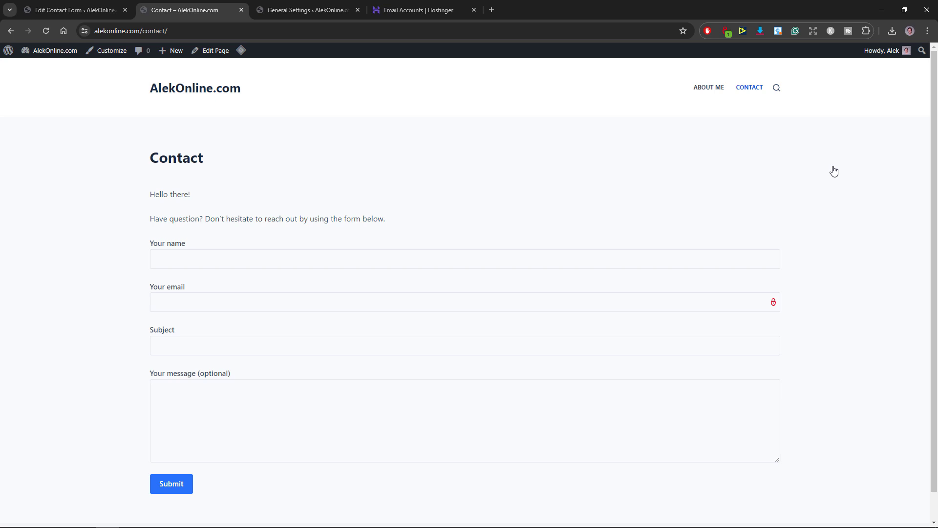
Check the administration email in General Settings and submit a test contact message with subject "Hello!" and text "Your tutorials are AWESOME!!!!".
left_click(313, 11)
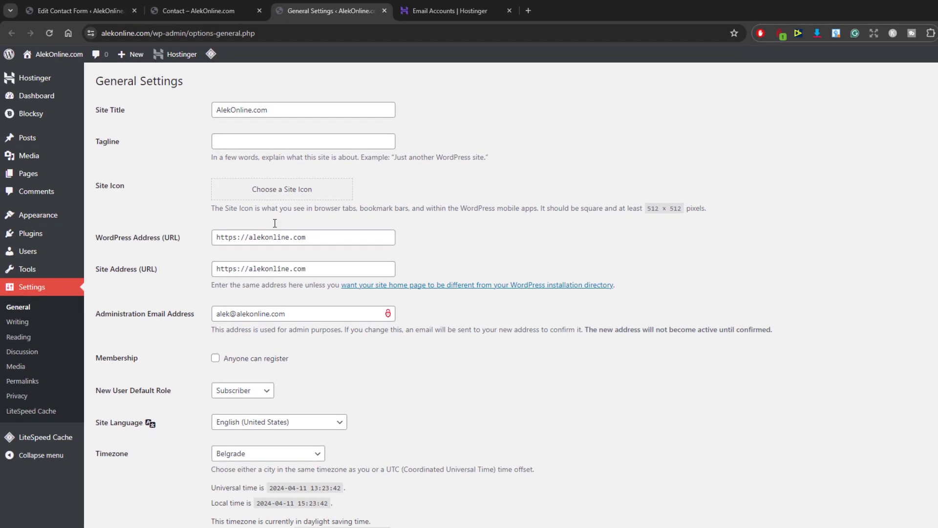
left_click(210, 11)
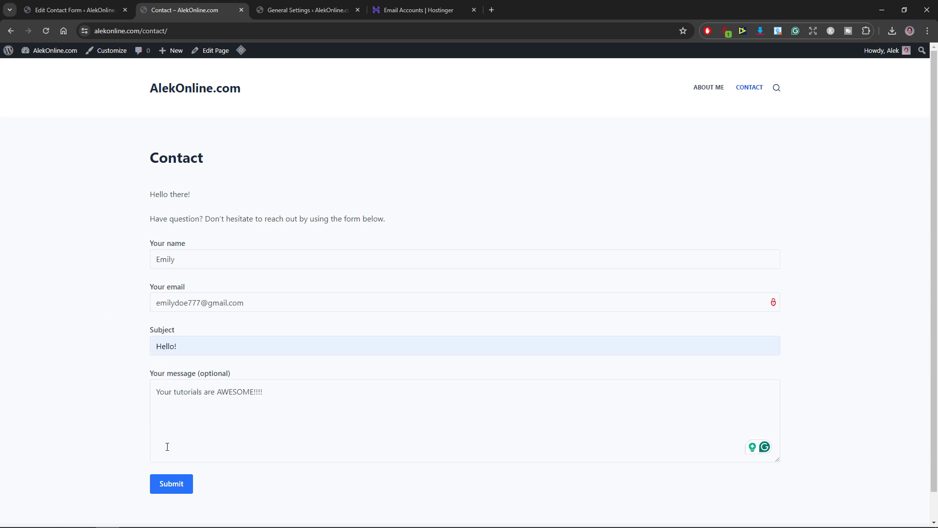
left_click(179, 485)
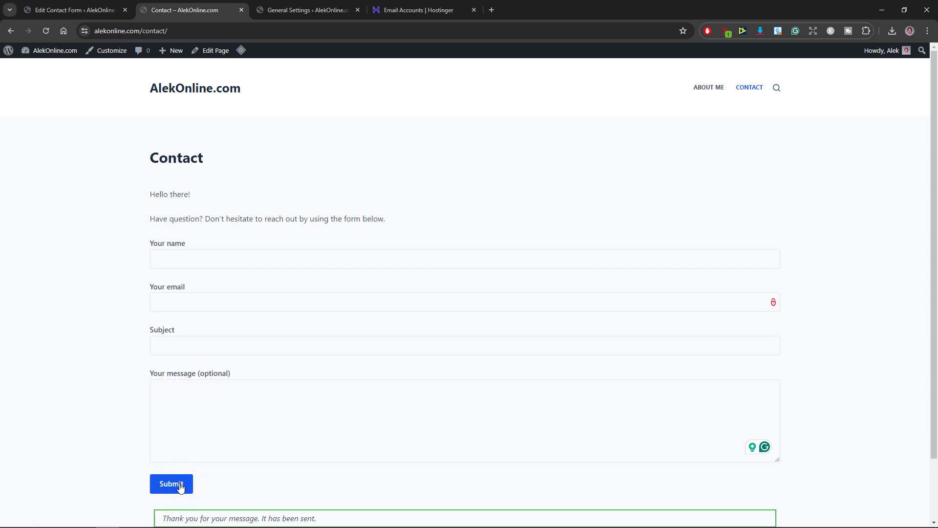
scroll(182, 488, "down", 2)
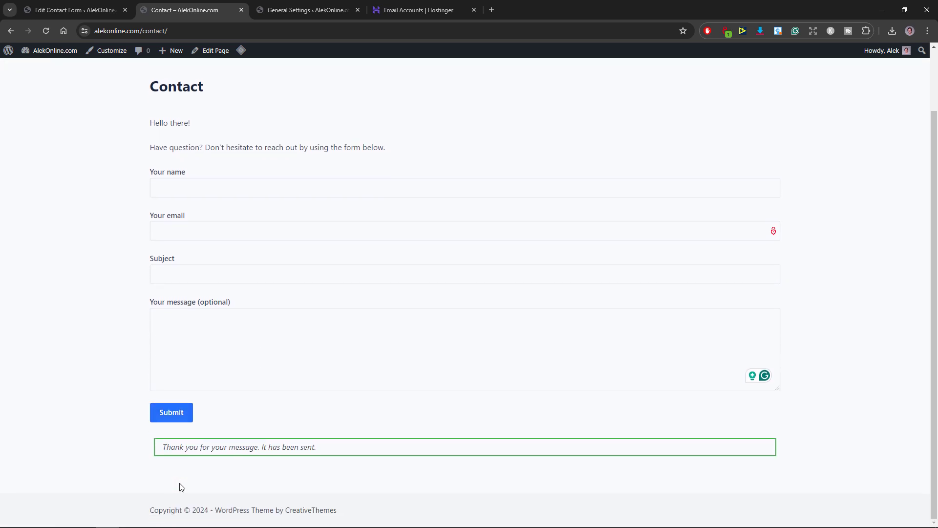
Log in to Hostinger Webmail for the site's email account with the account password and open the received "Hello!" message.
left_click(409, 16)
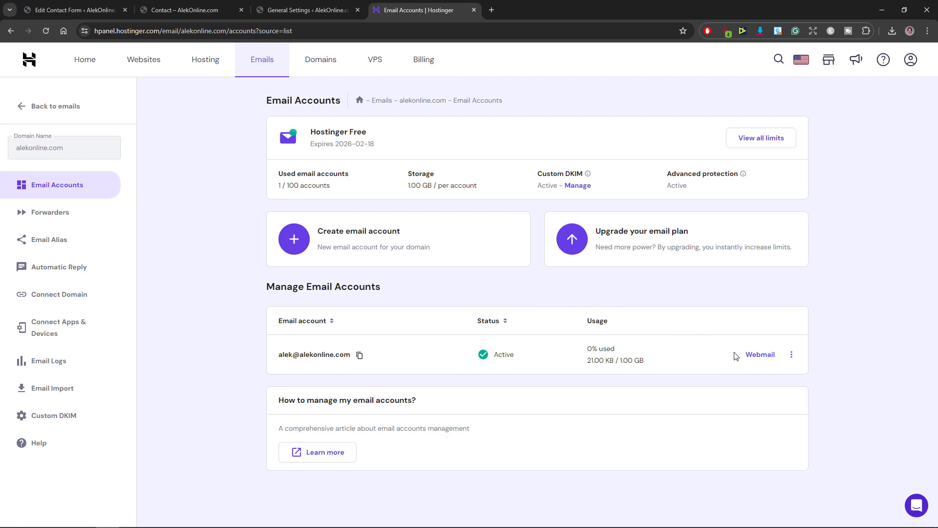
left_click(751, 355)
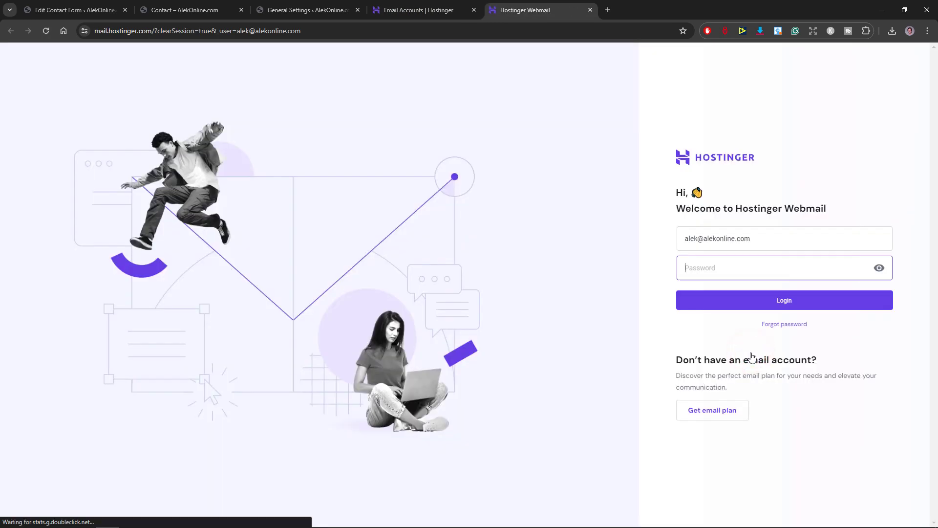
left_click(772, 305)
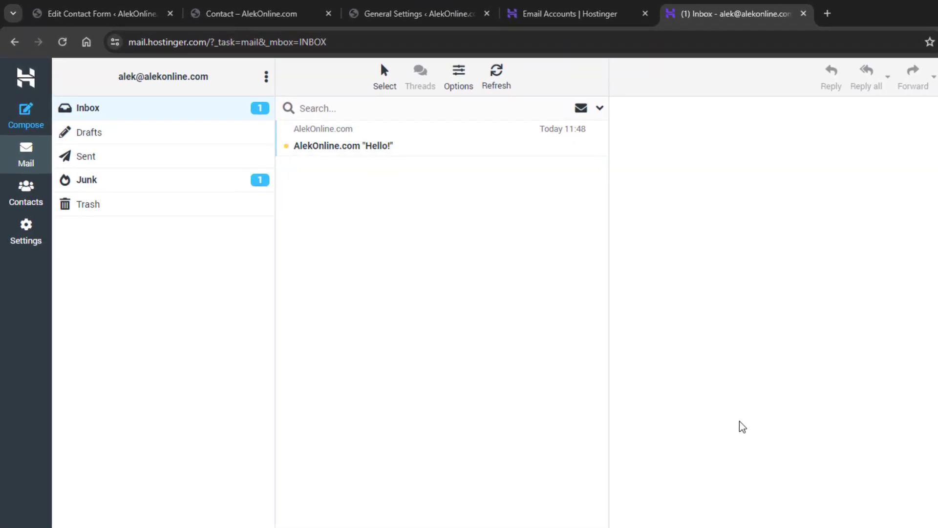
left_click(413, 146)
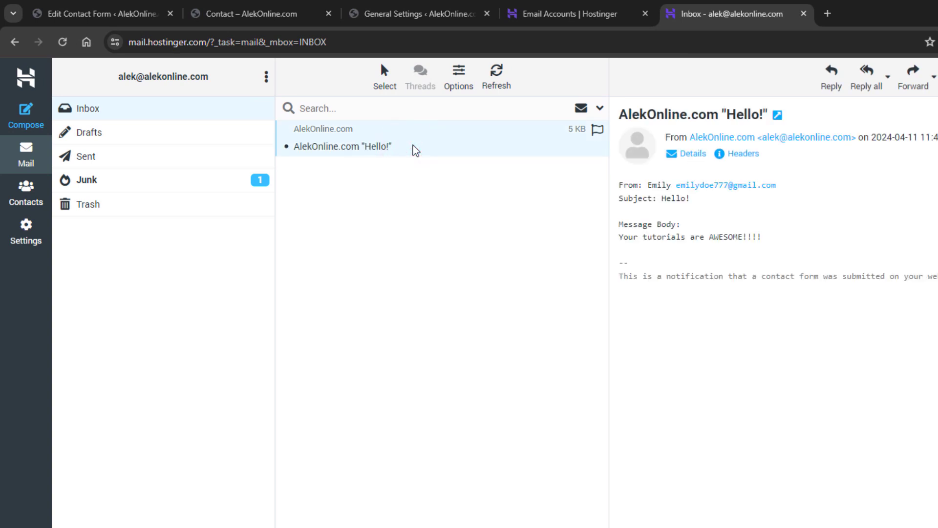